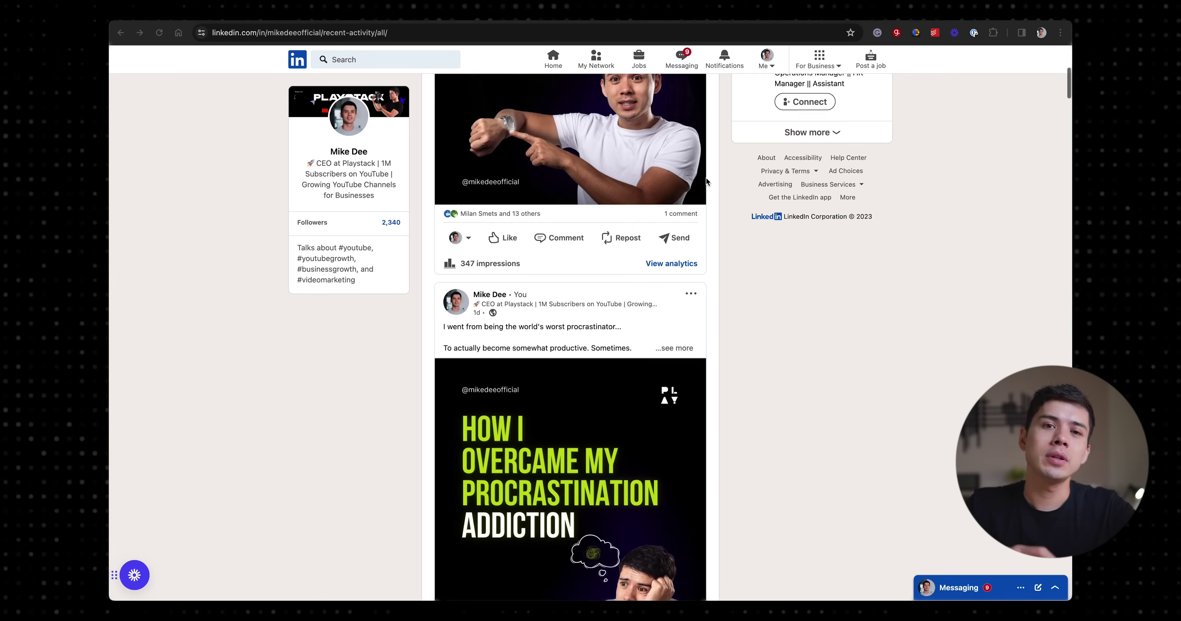
# - Scroll down the LinkedIn recent-activity feed through the past carousel posts and their impression counts
pyautogui.scroll(-20, 706, 179)
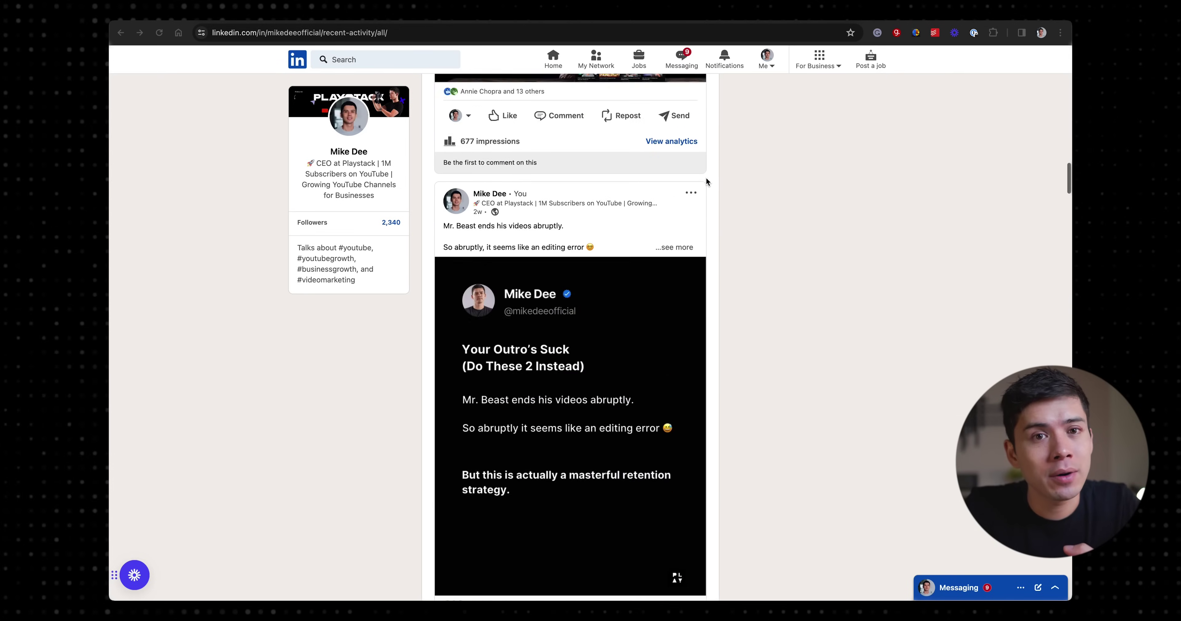
pyautogui.scroll(-20, 708, 179)
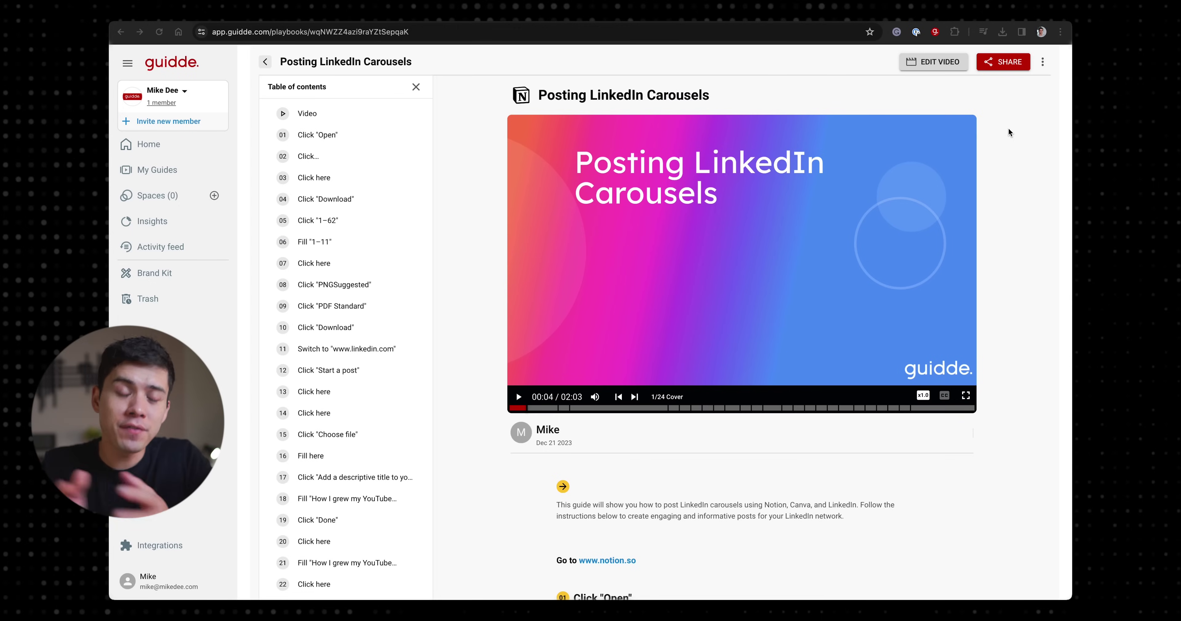
# - Open the carousel guide's Share dialog and view its Smart Copy and Export download/embed options
pyautogui.click(1006, 64)
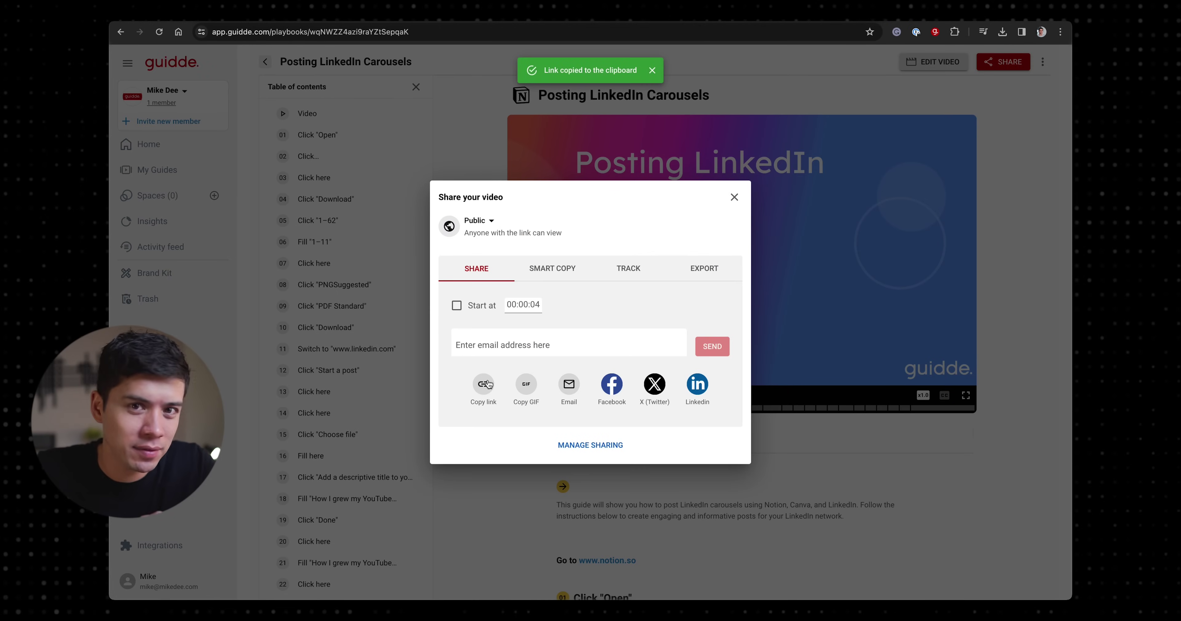
pyautogui.click(542, 270)
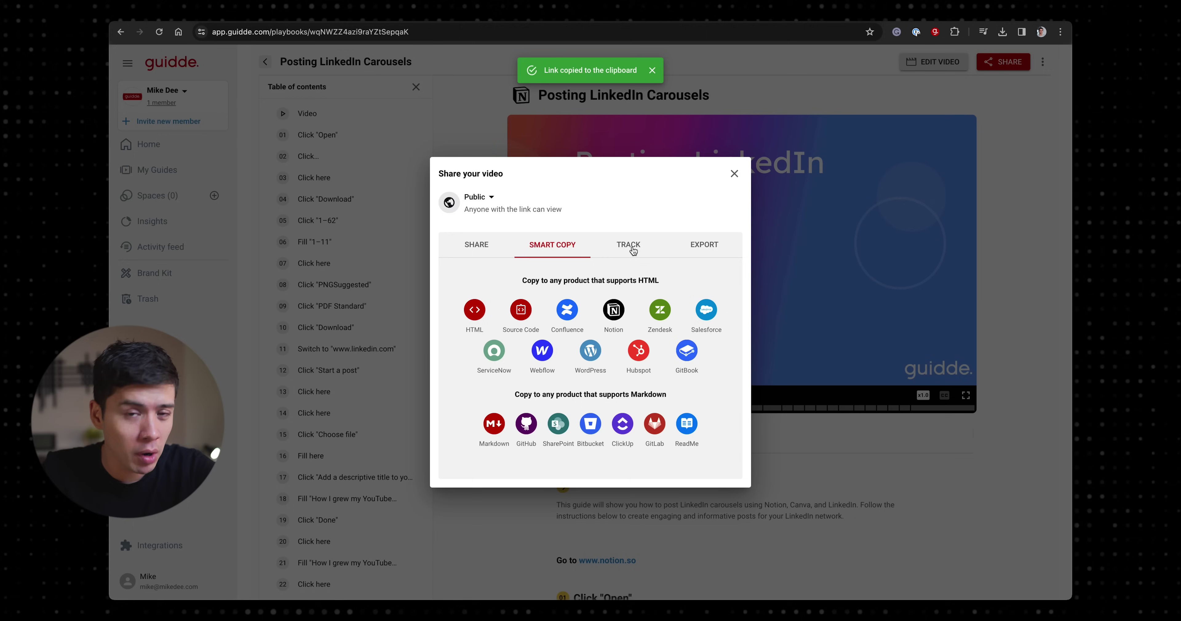
pyautogui.click(699, 244)
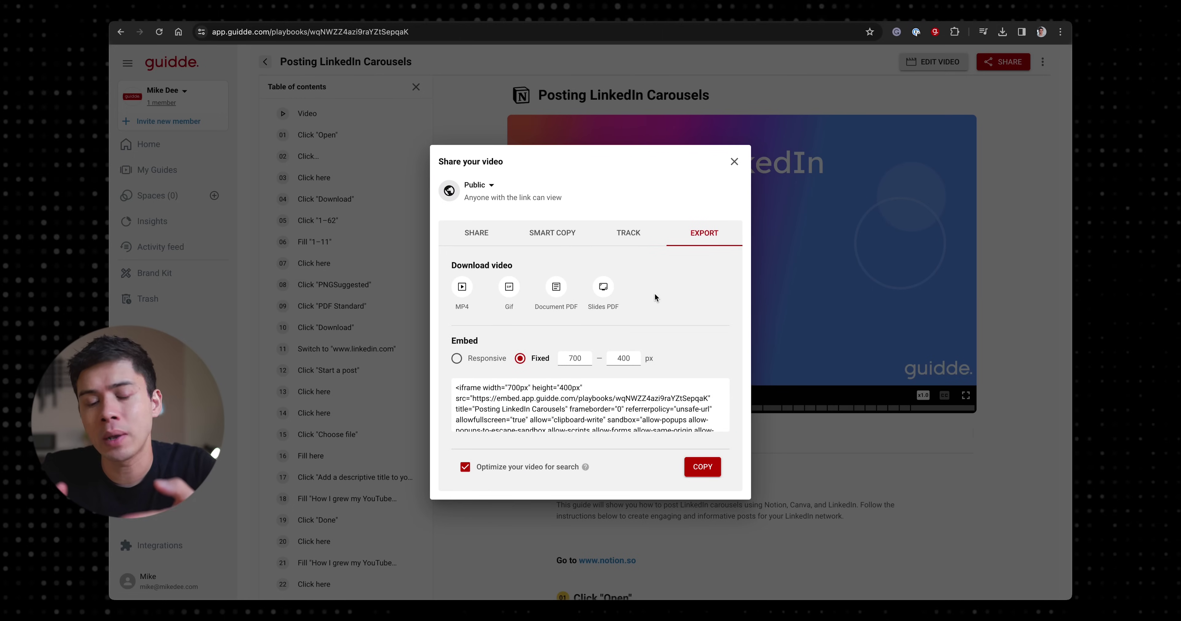
# - Read down the guide's illustrated written steps, jumping to step 15 via the table of contents
pyautogui.scroll(-3, 647, 409)
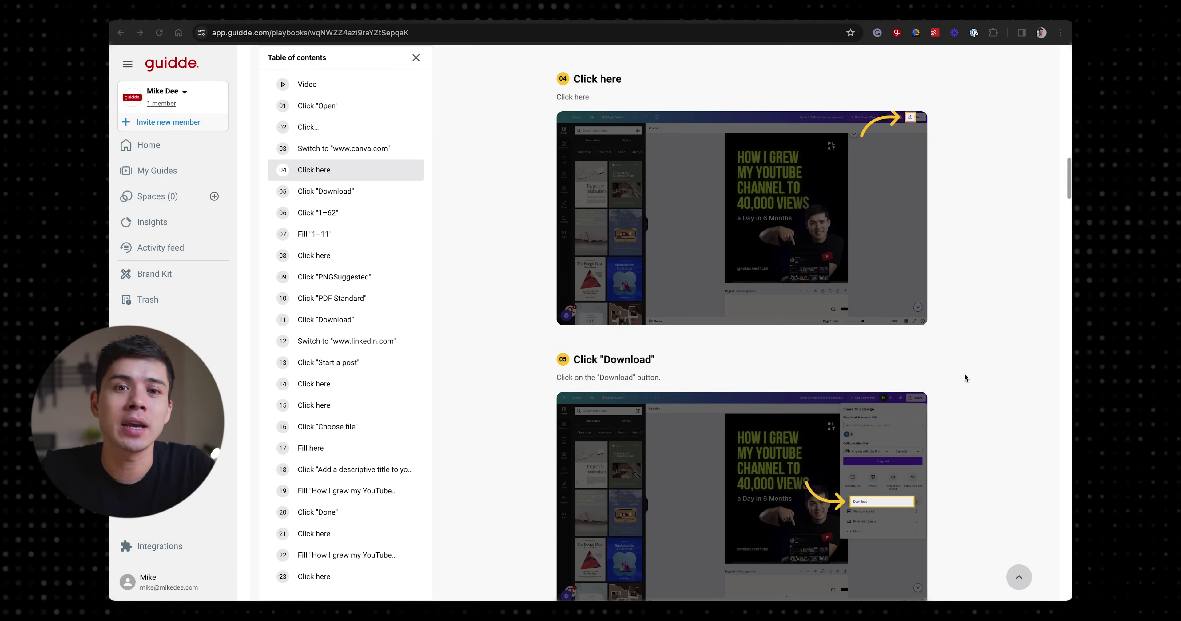
pyautogui.scroll(-10, 964, 373)
pyautogui.scroll(-10, 964, 373)
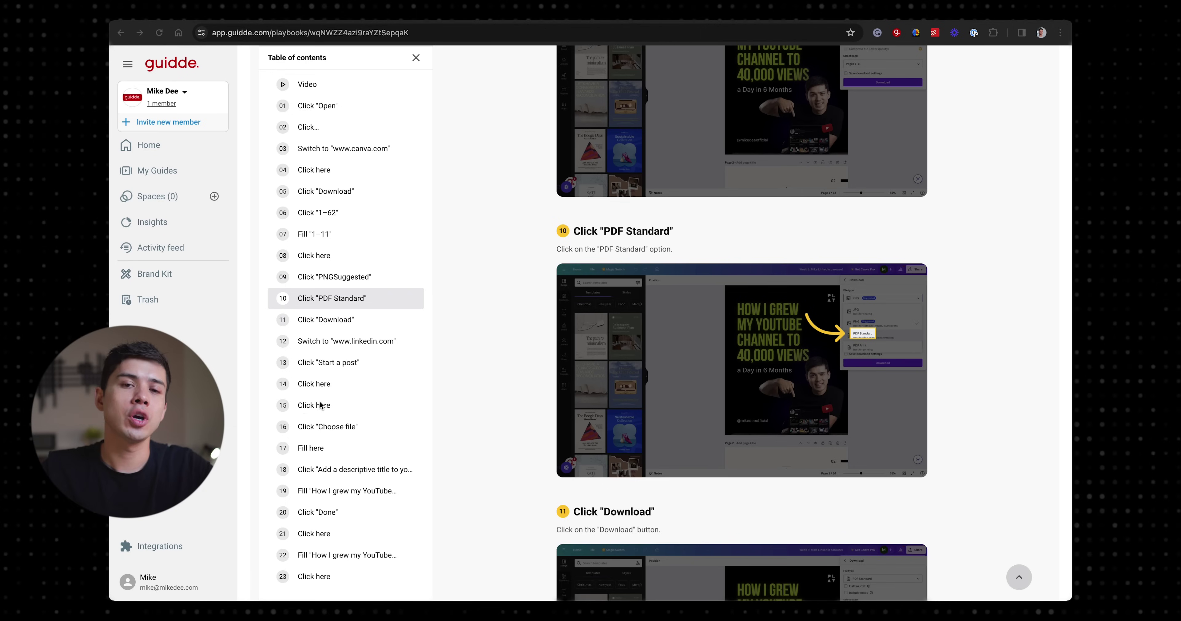
pyautogui.click(310, 407)
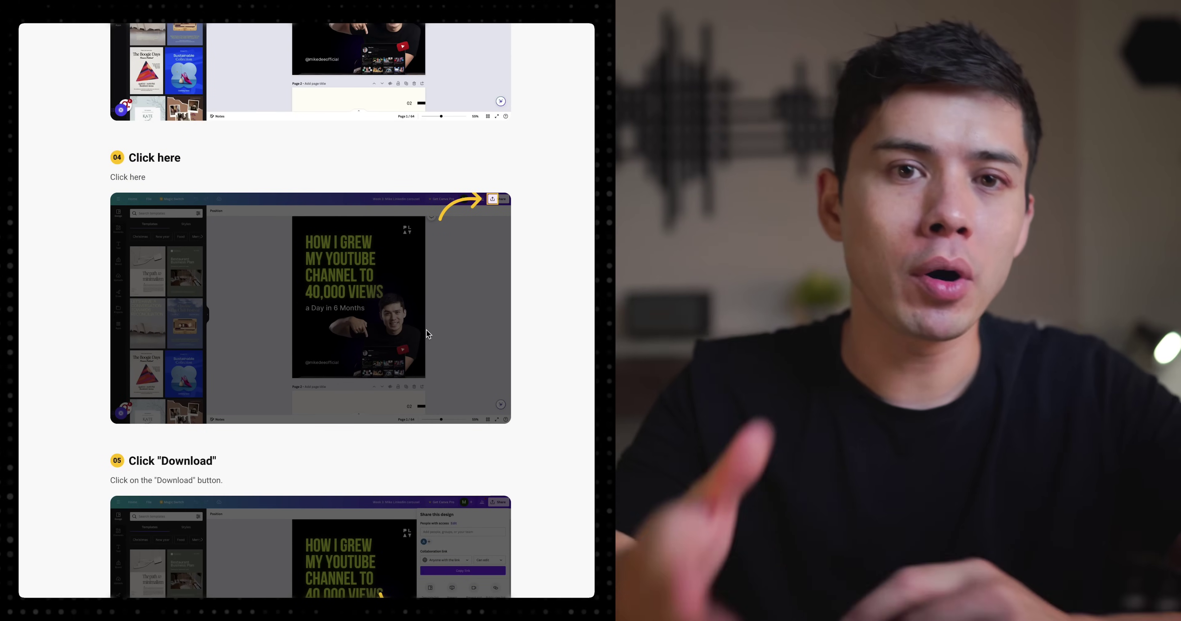
pyautogui.scroll(-7, 577, 332)
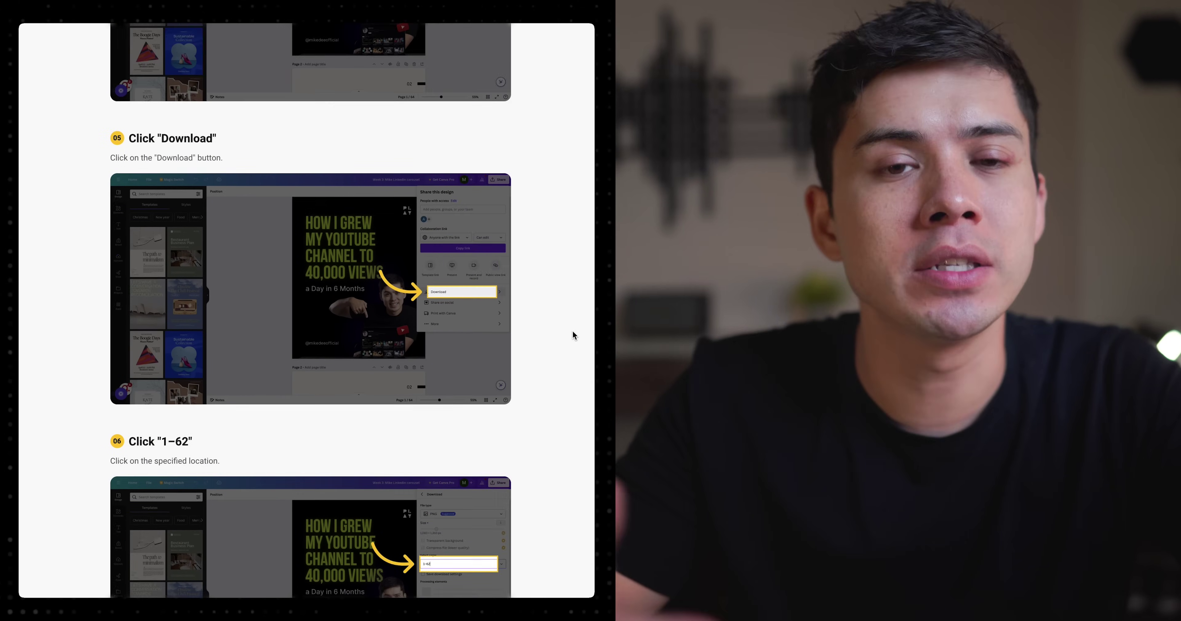
pyautogui.scroll(-7, 572, 331)
pyautogui.scroll(-9, 572, 332)
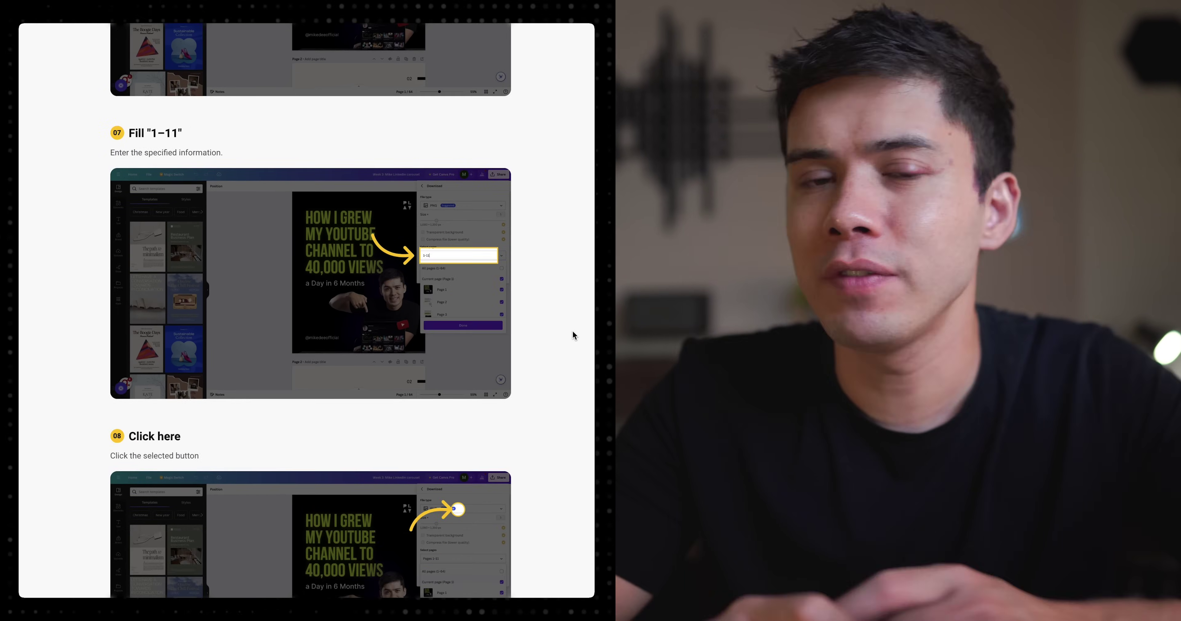
pyautogui.scroll(-13, 572, 331)
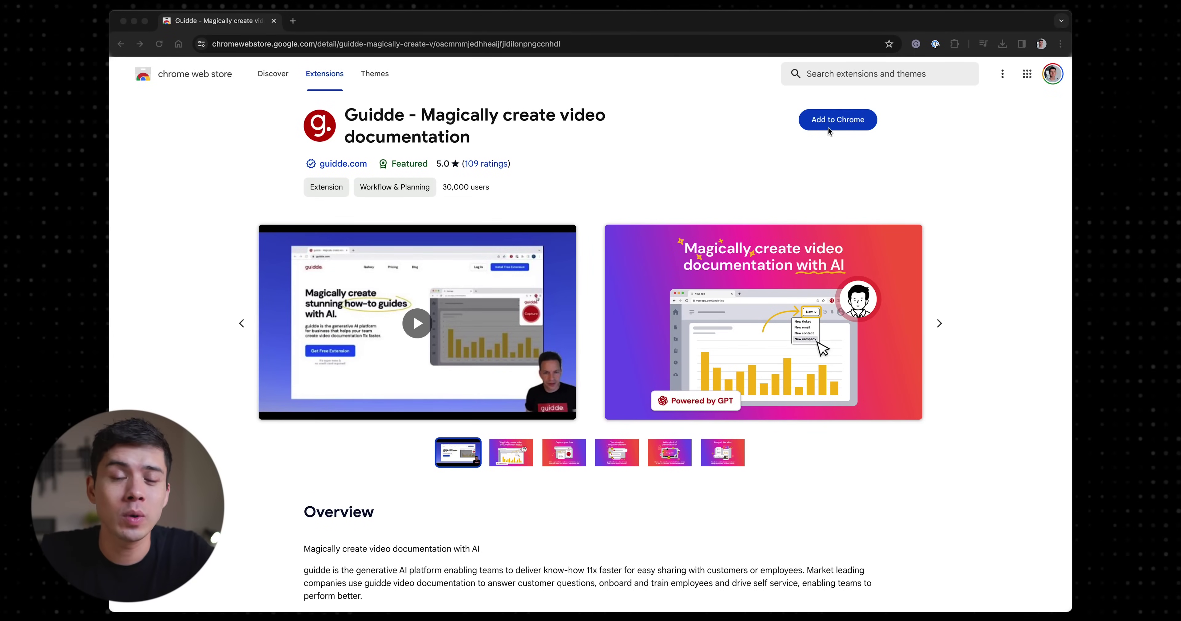
# - Add the Guidde extension to Chrome and confirm the Add extension permission prompt
pyautogui.click(830, 123)
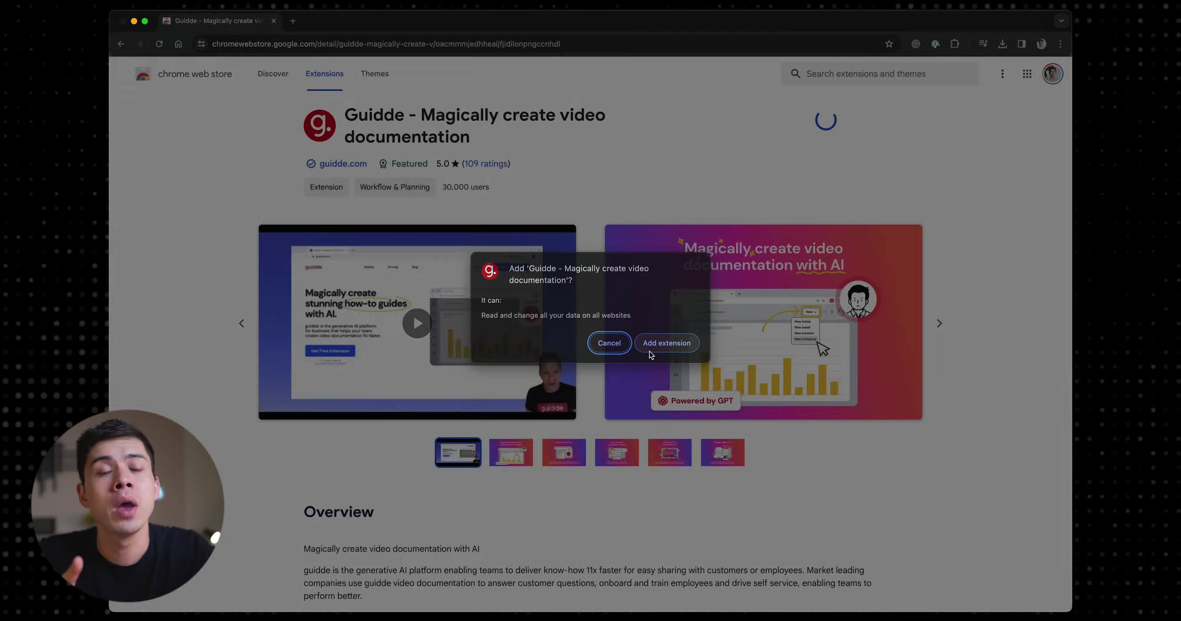
pyautogui.click(660, 347)
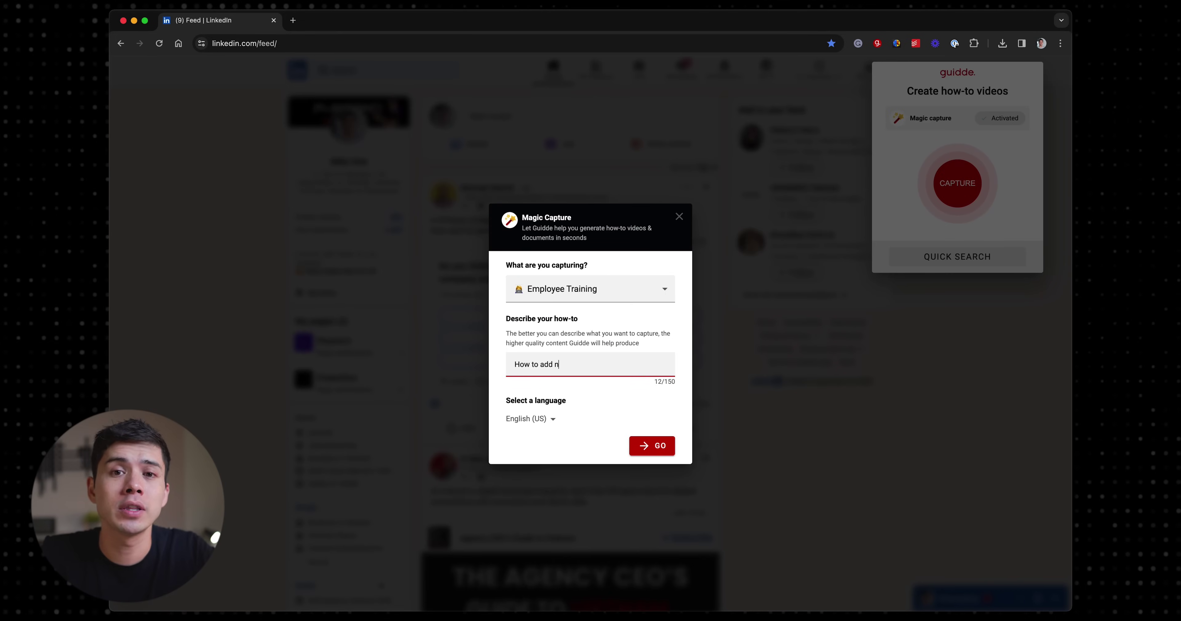
# - Capture adding a newsletter under the profile's Featured section, dismiss the empty dialog, and stop recording
pyautogui.click(637, 449)
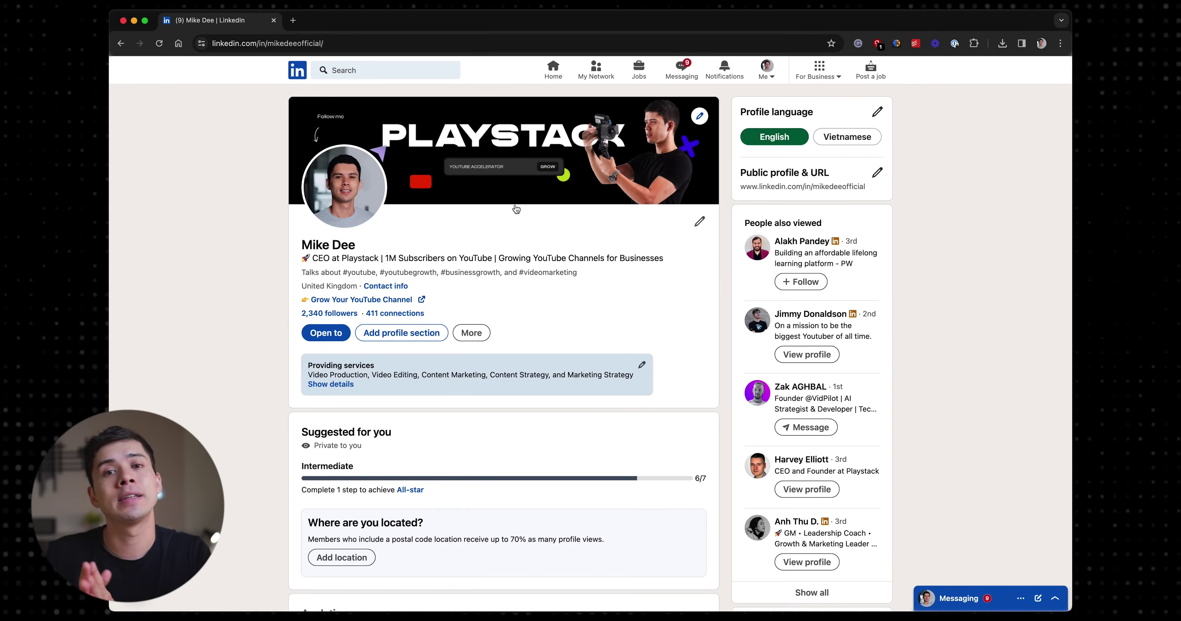
pyautogui.click(431, 332)
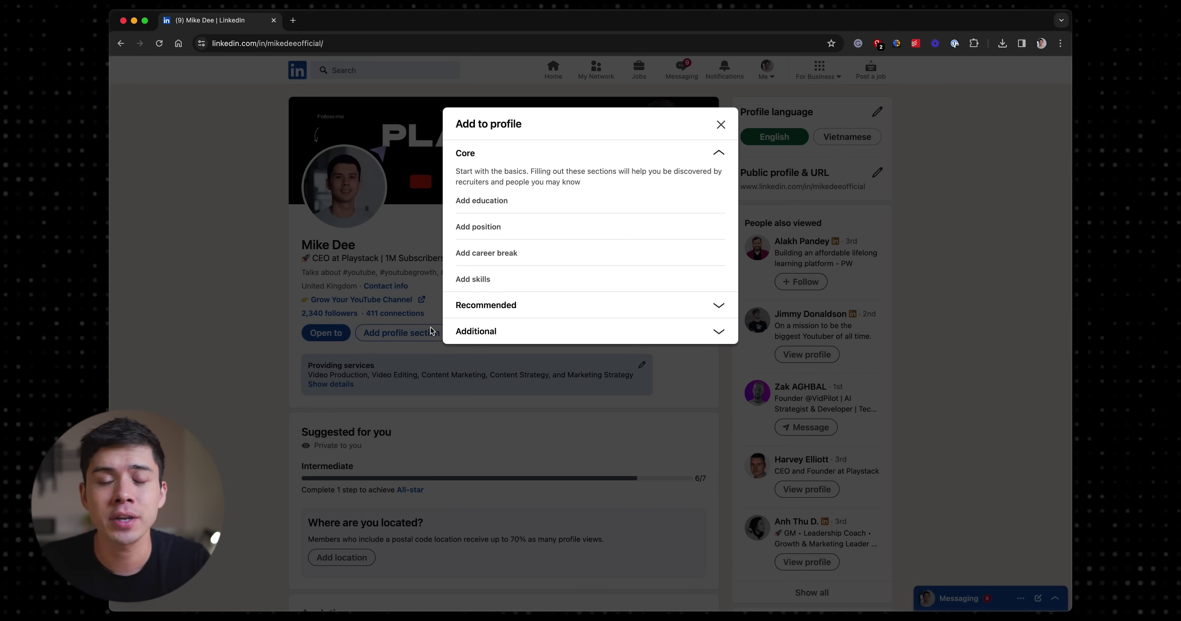
pyautogui.click(714, 305)
pyautogui.click(490, 228)
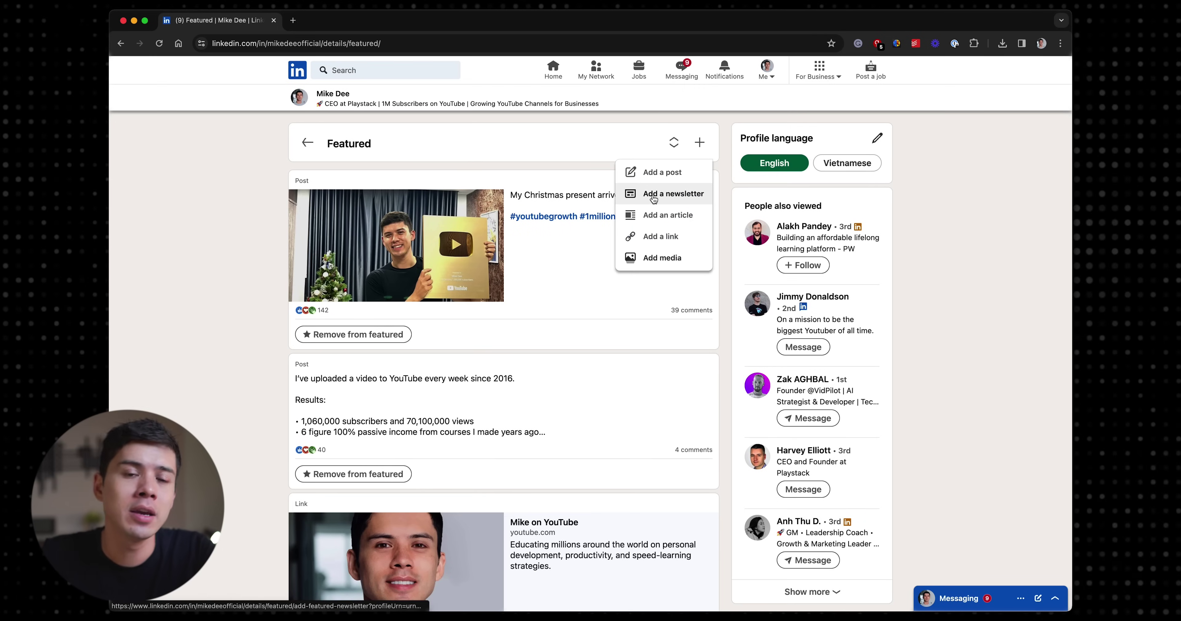
pyautogui.click(653, 198)
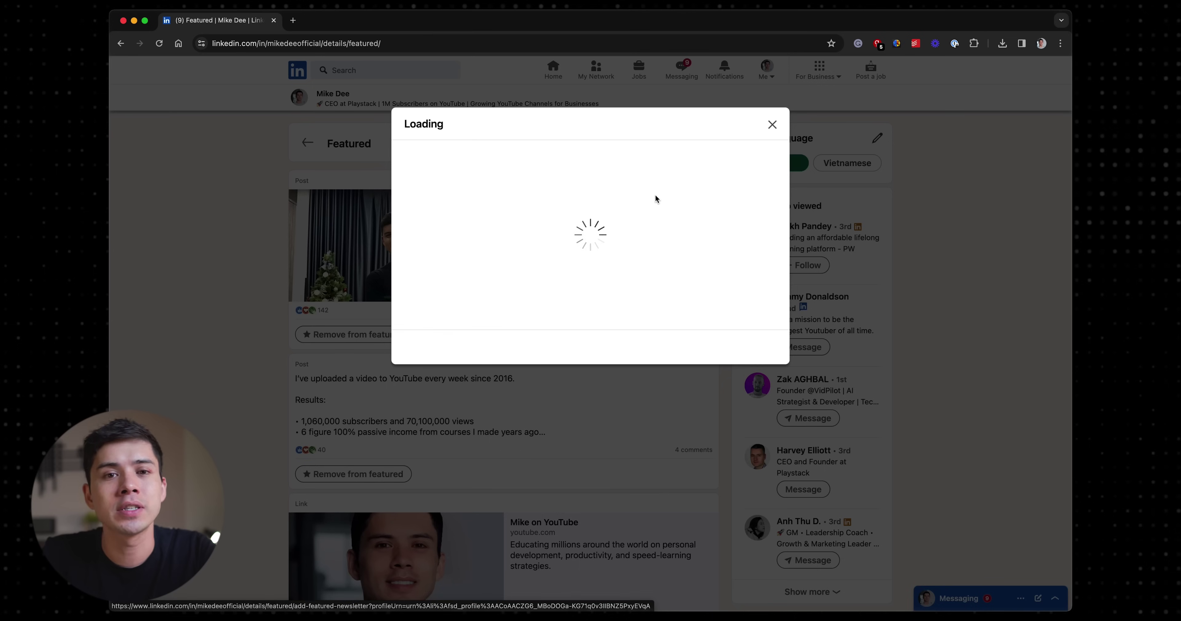
pyautogui.click(772, 126)
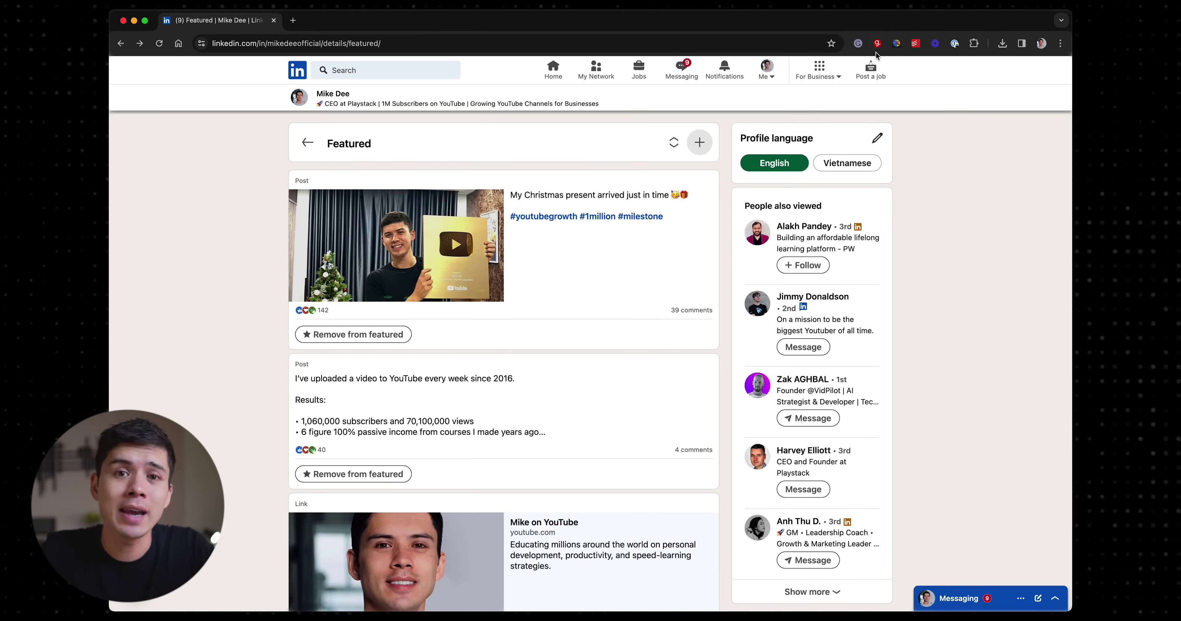
pyautogui.click(877, 44)
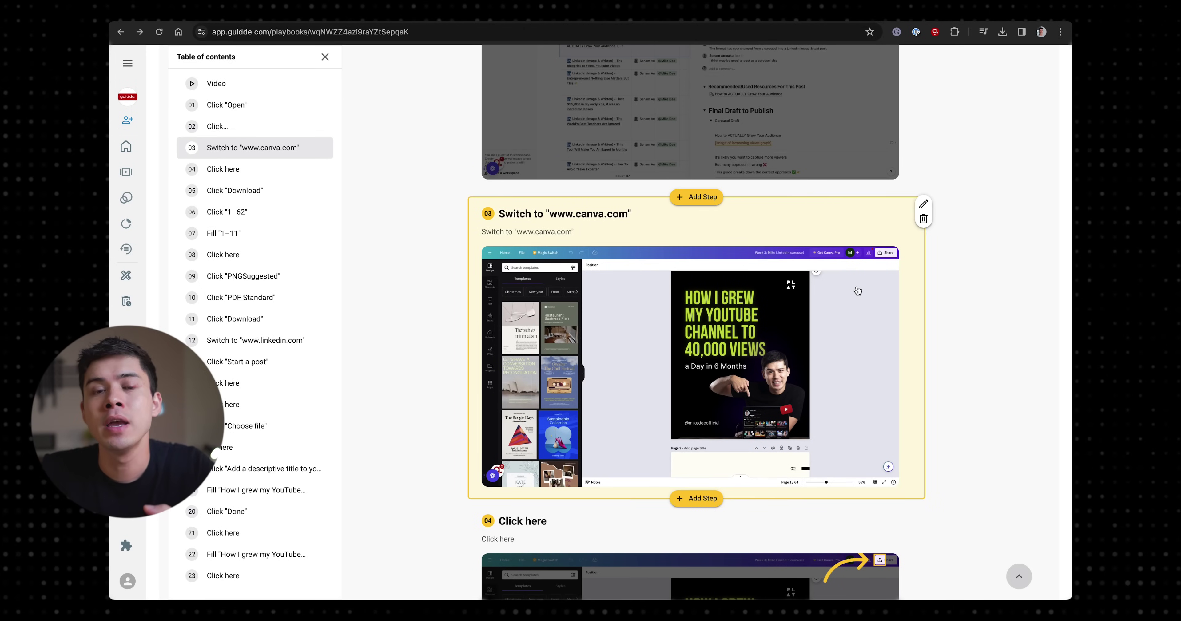
pyautogui.click(923, 220)
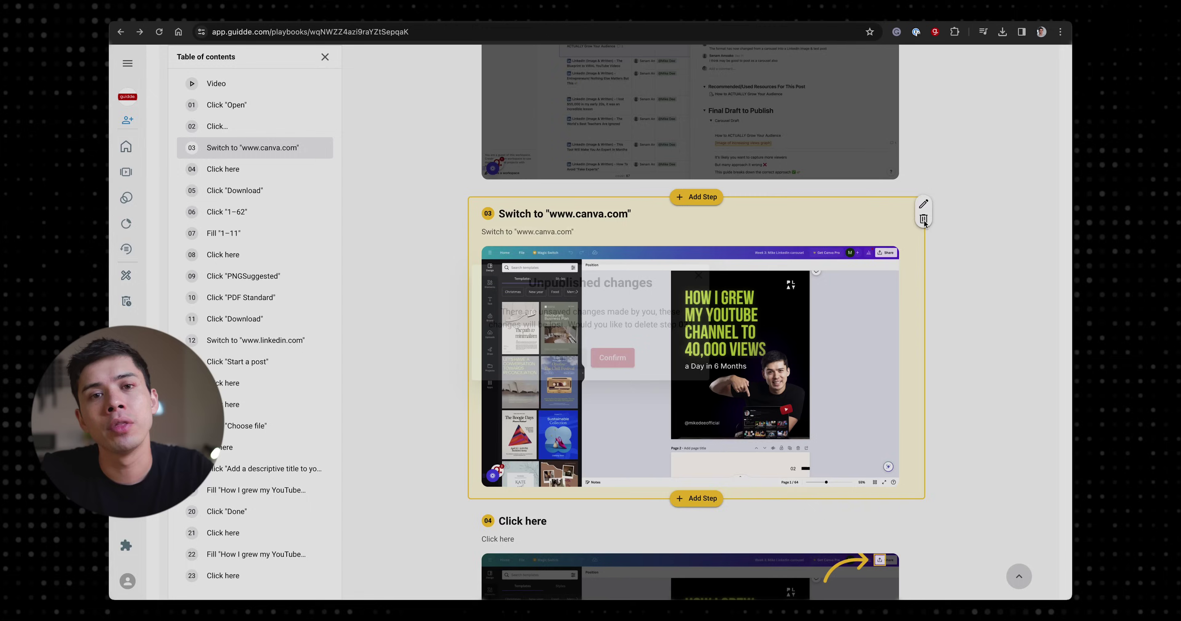
pyautogui.click(604, 359)
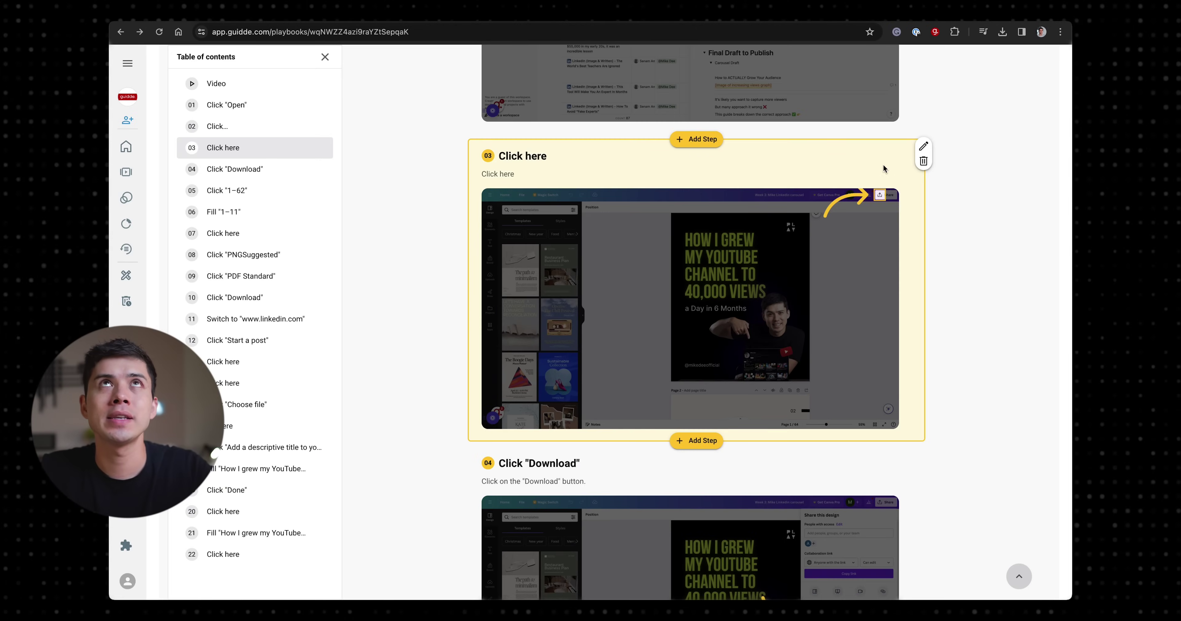
pyautogui.click(923, 147)
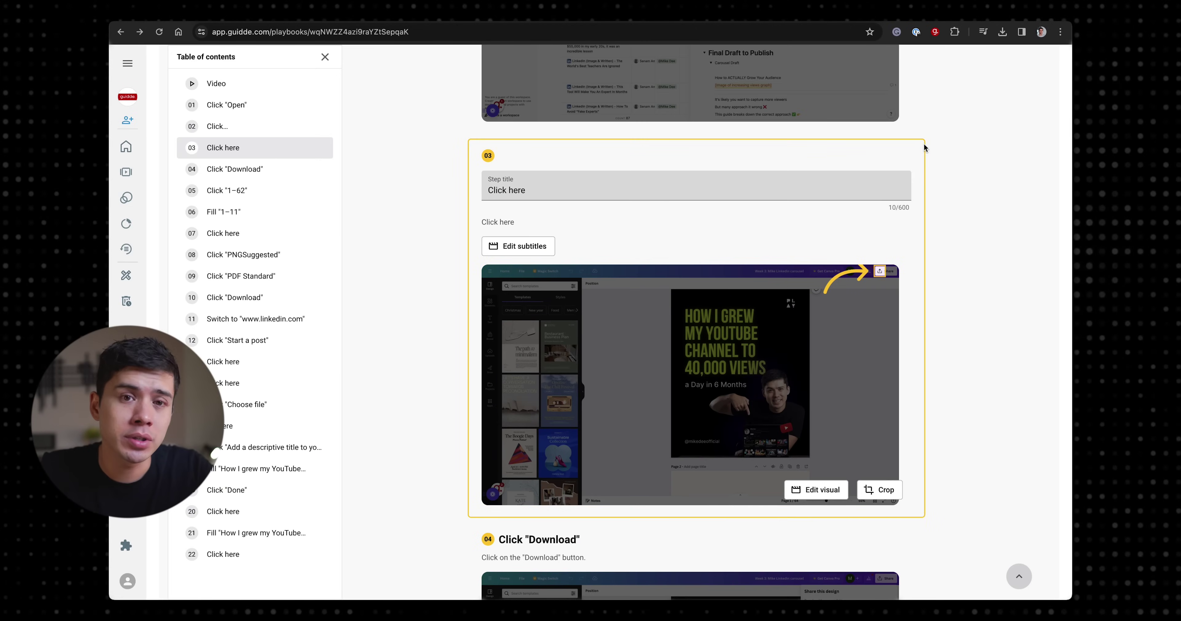
# - Give step 03 a yellow-red-blue gradient background and a Doorway transition
pyautogui.click(823, 489)
pyautogui.click(503, 513)
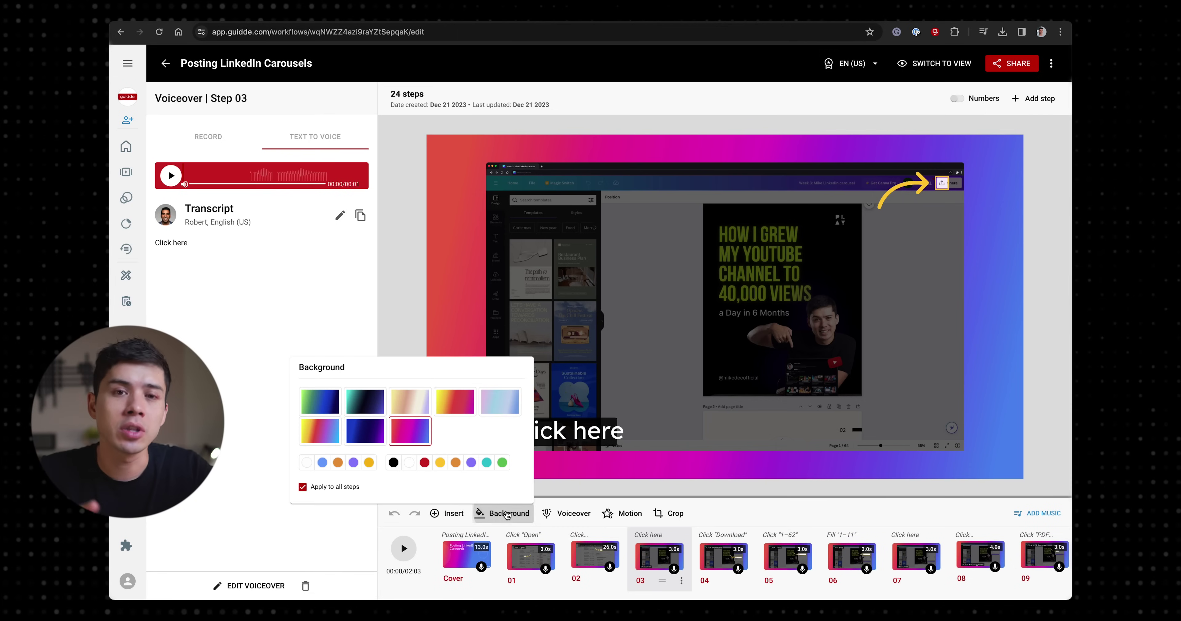
pyautogui.click(319, 431)
pyautogui.click(612, 513)
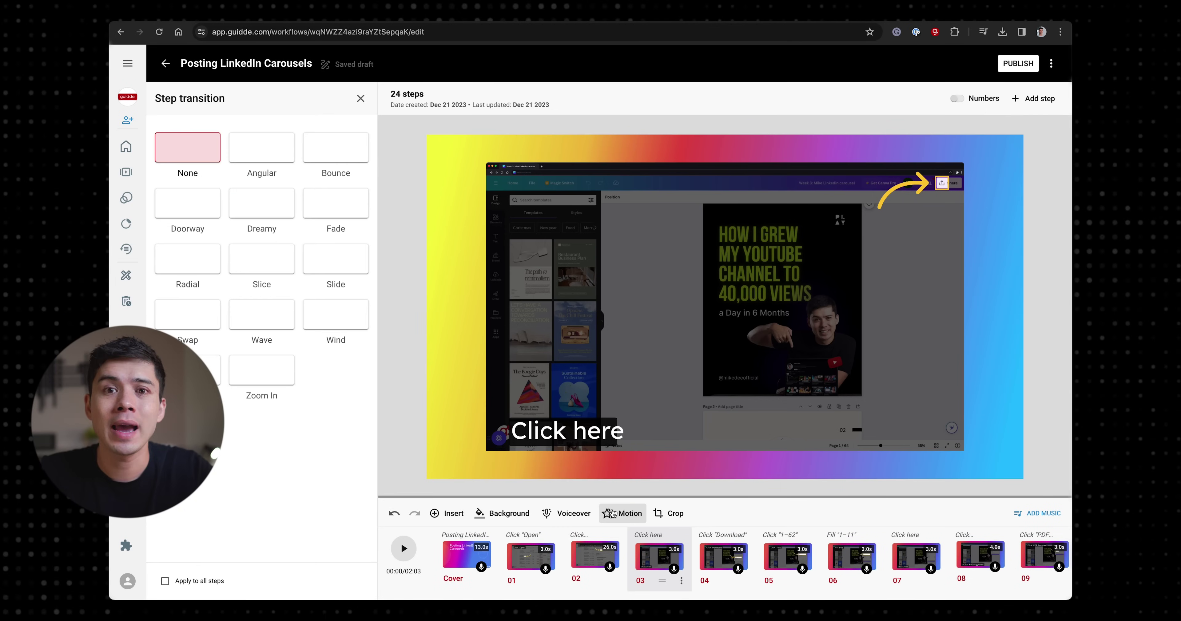
pyautogui.click(202, 215)
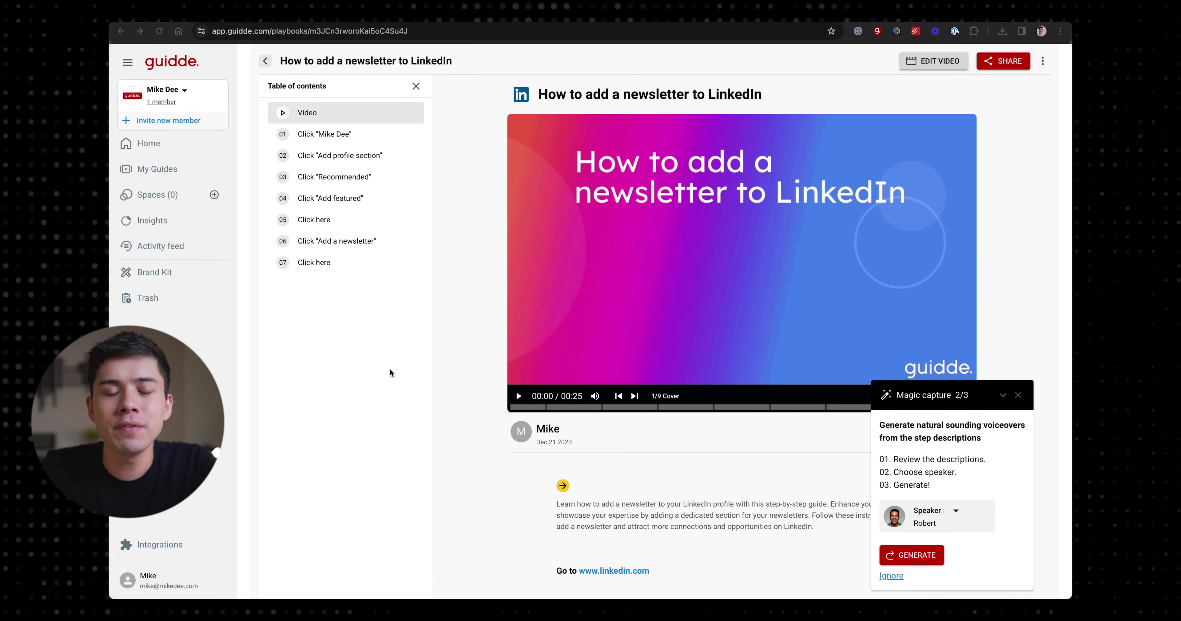
# - Generate voiceovers for the newsletter guide and apply Confident chill as the carousel guide's music
pyautogui.click(917, 556)
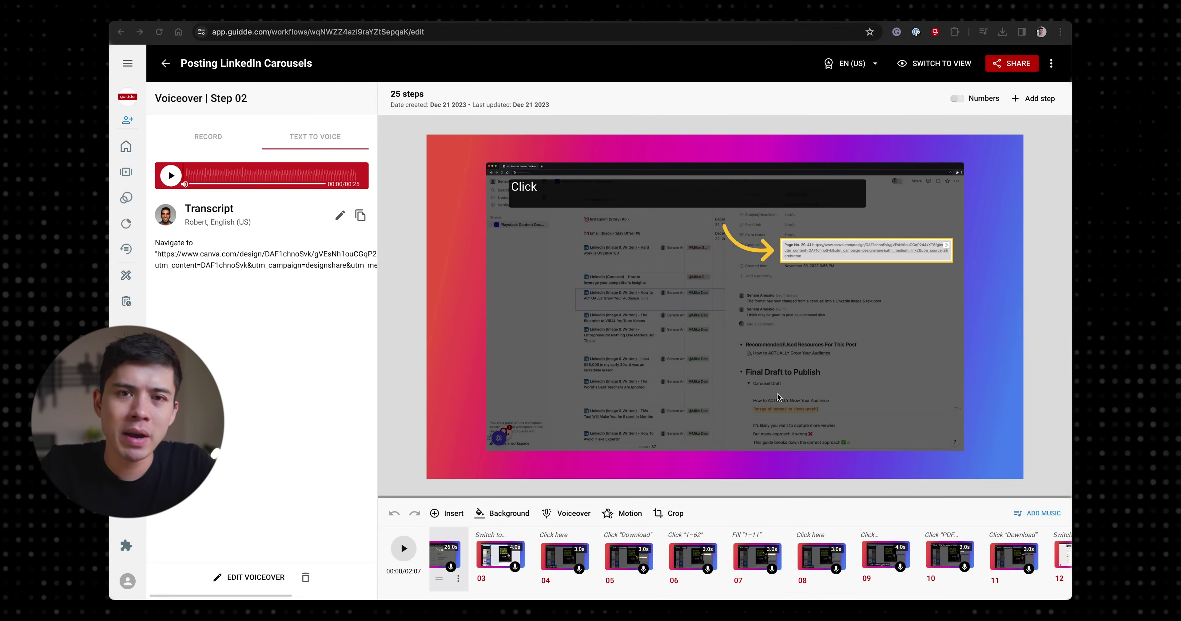
pyautogui.click(1041, 515)
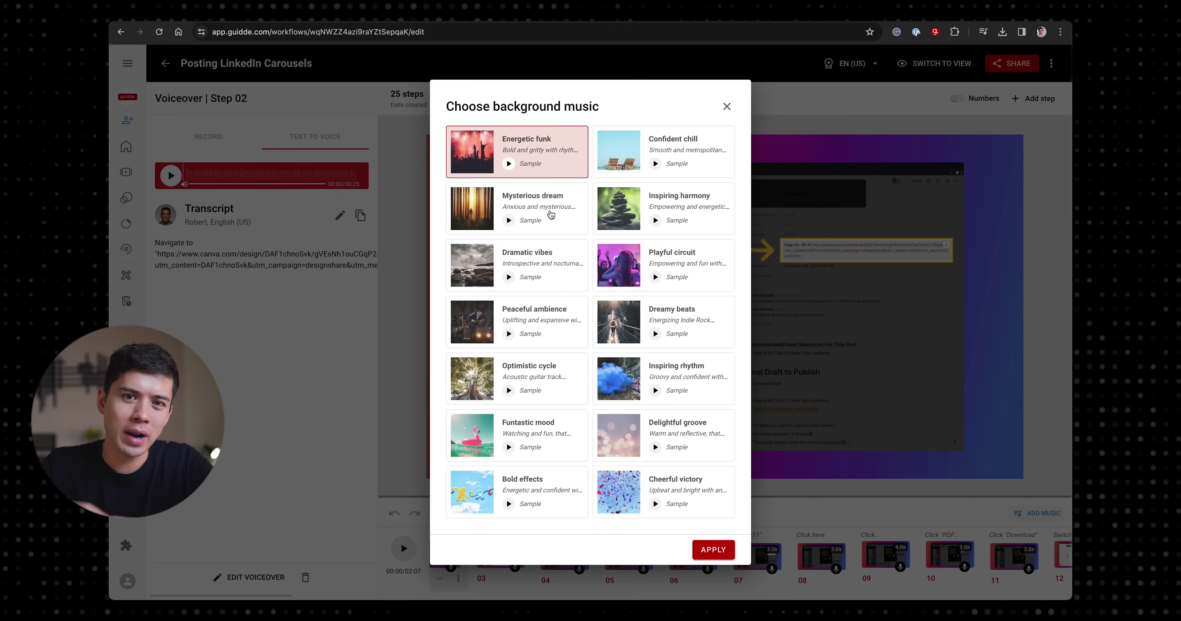
pyautogui.click(638, 152)
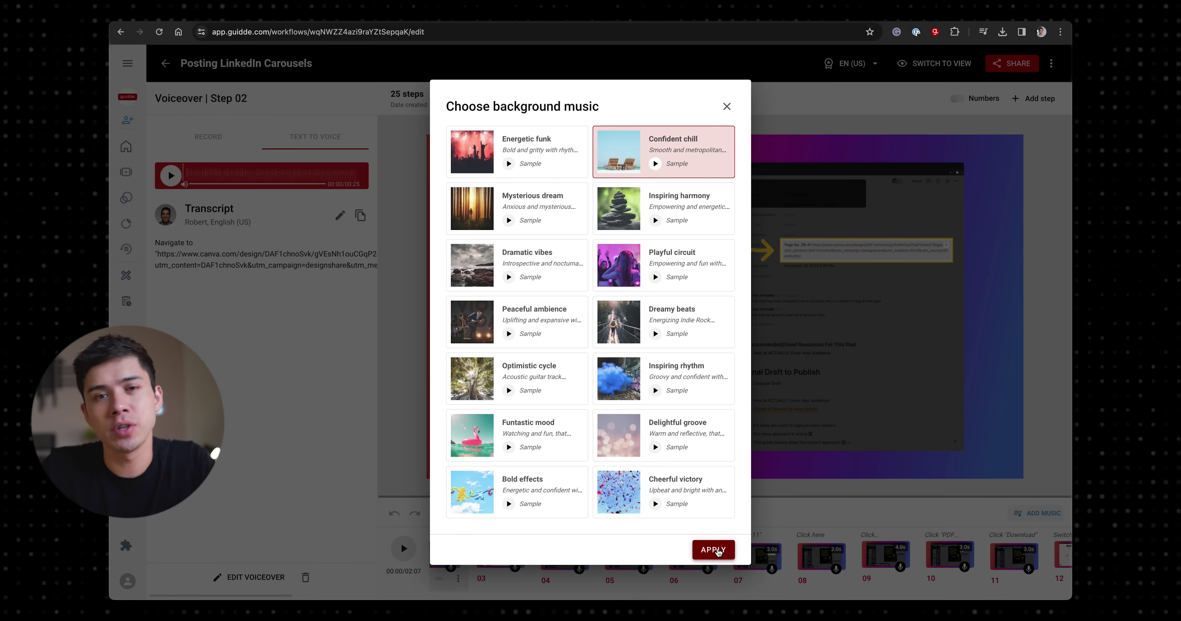
pyautogui.click(713, 550)
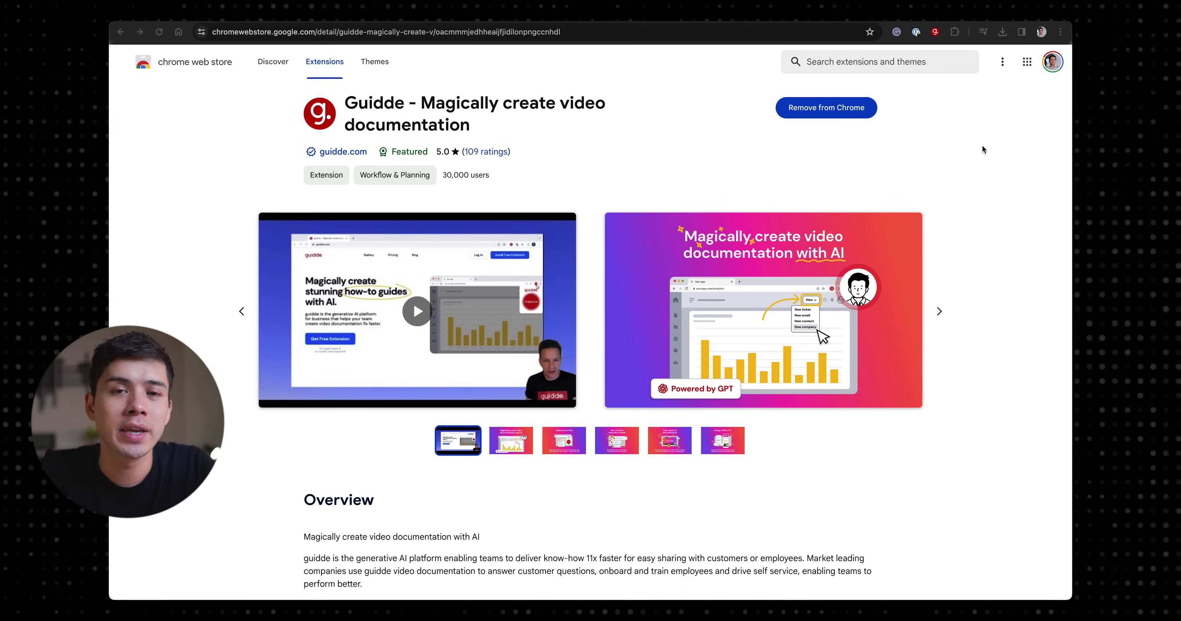
# - Scroll through the Guidde listing's reviews, details, privacy disclosures, support and related extensions
pyautogui.scroll(-3, 982, 149)
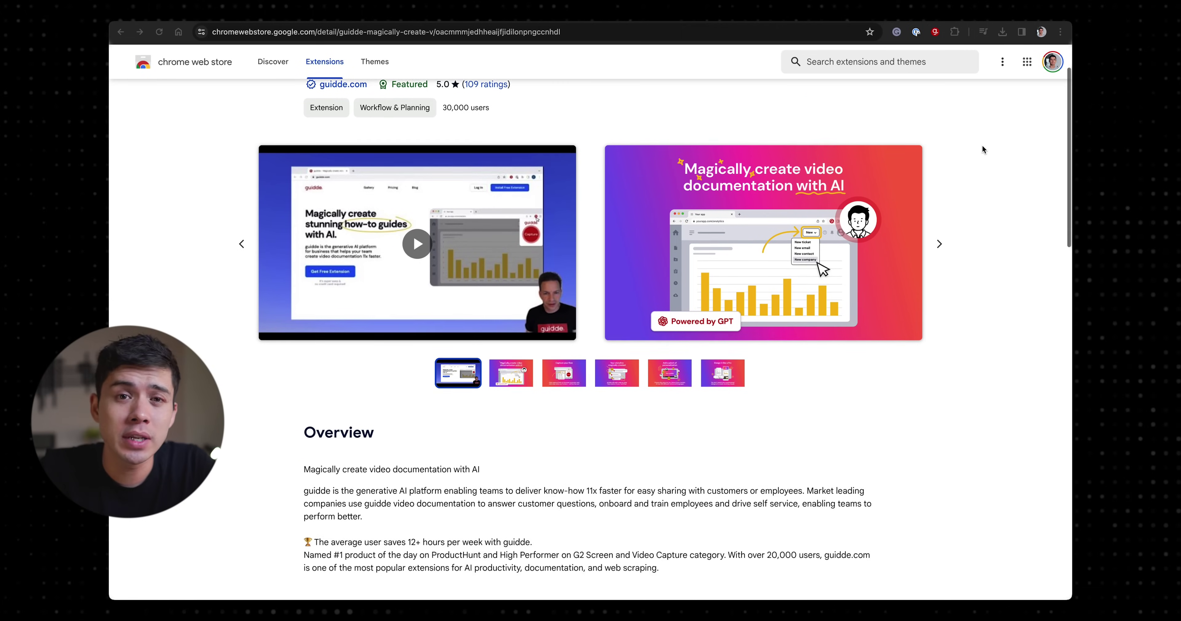
pyautogui.scroll(-8, 982, 147)
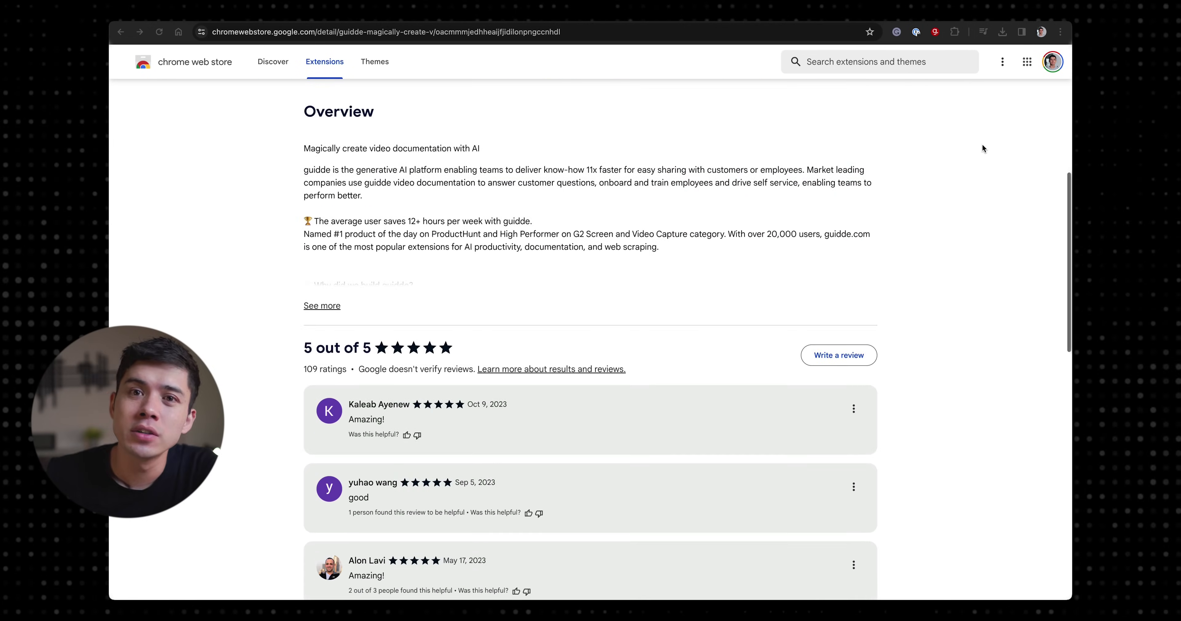
pyautogui.scroll(-10, 982, 144)
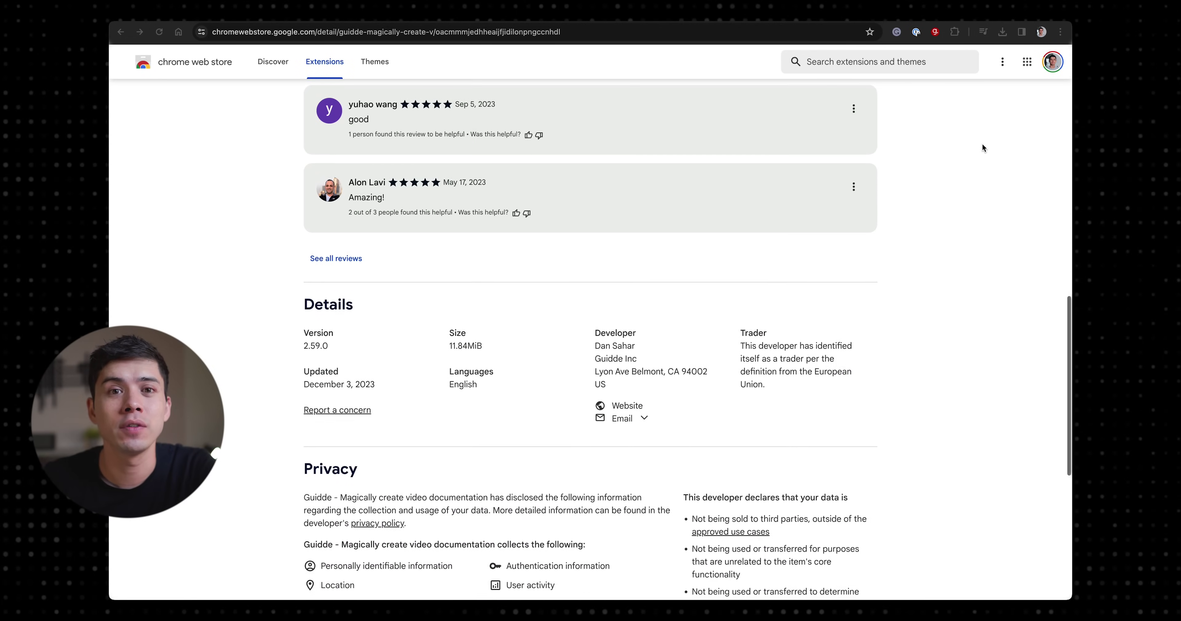
pyautogui.scroll(-7, 982, 146)
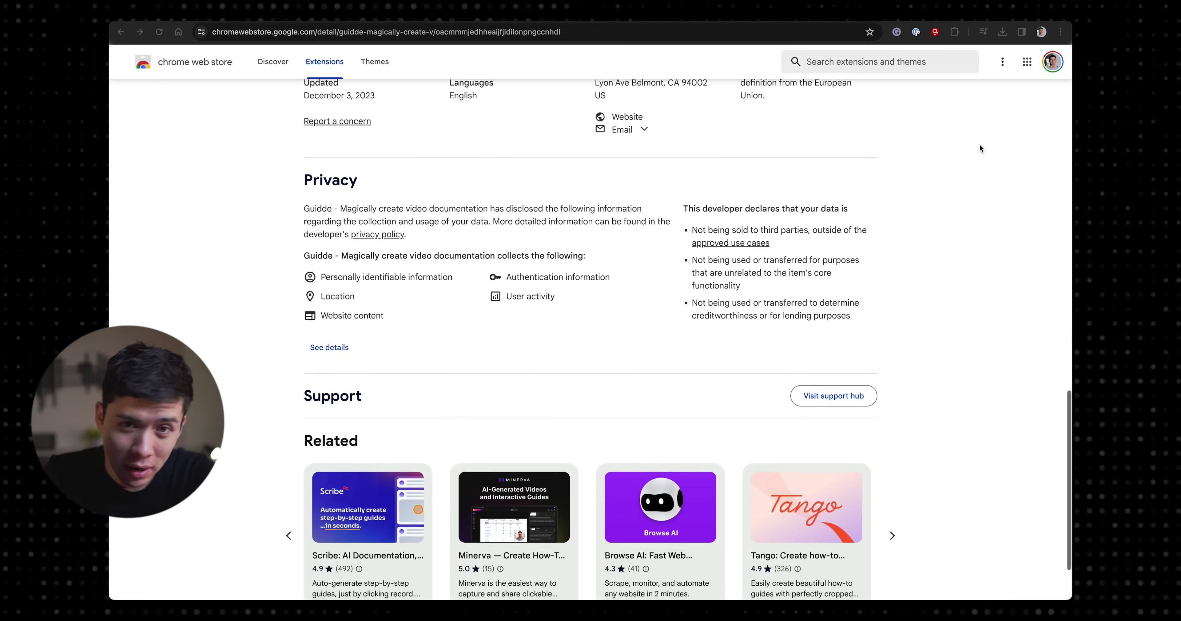